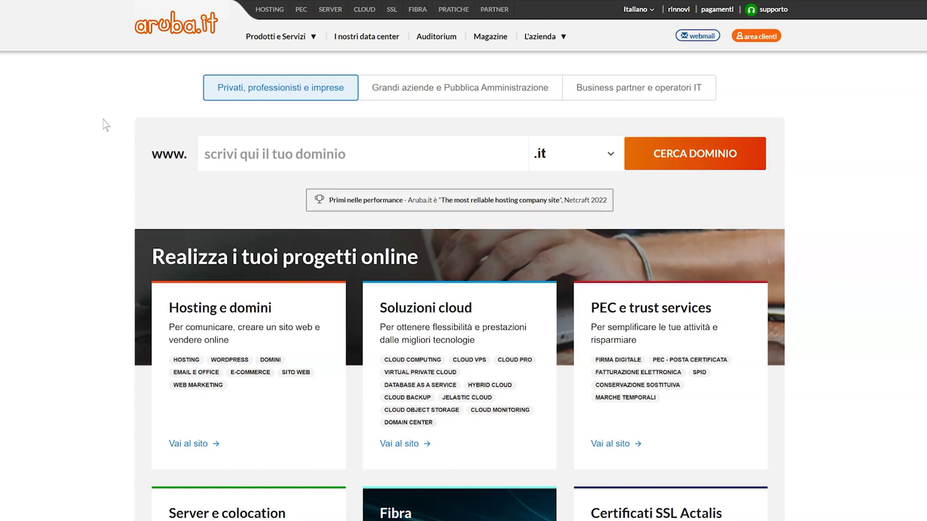
- Go to admin.aruba.it and sign in with the account username, password and captcha
{"action": "left_click", "coordinate": [266, 38]}
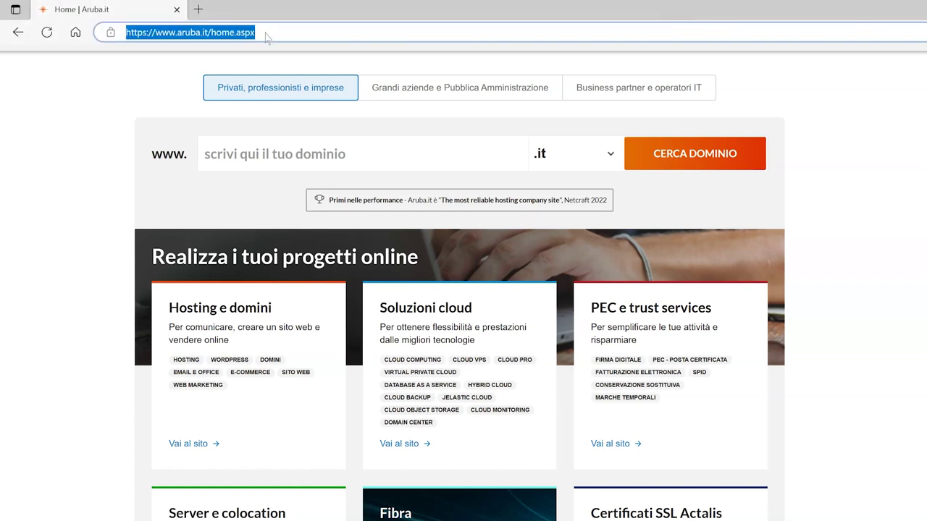
{"action": "type", "text": "admin.aruba.it"}
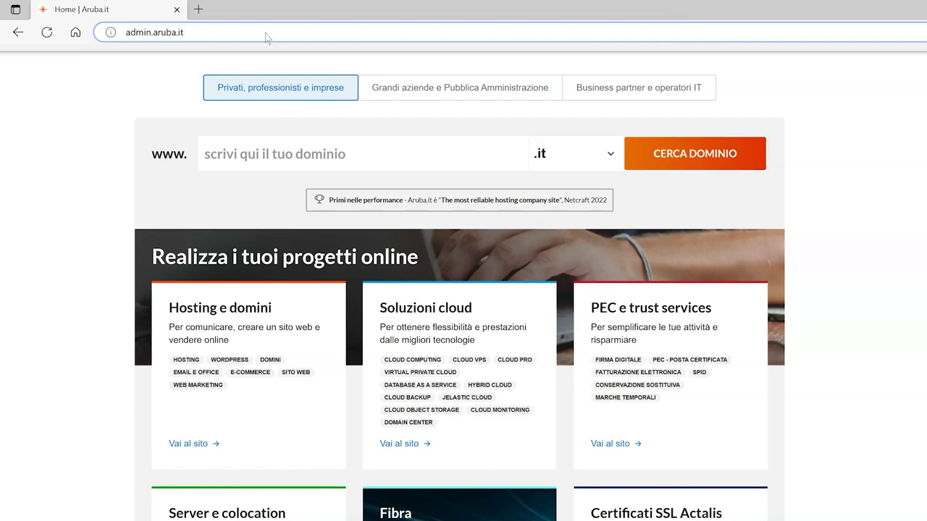
{"action": "key", "text": "Return"}
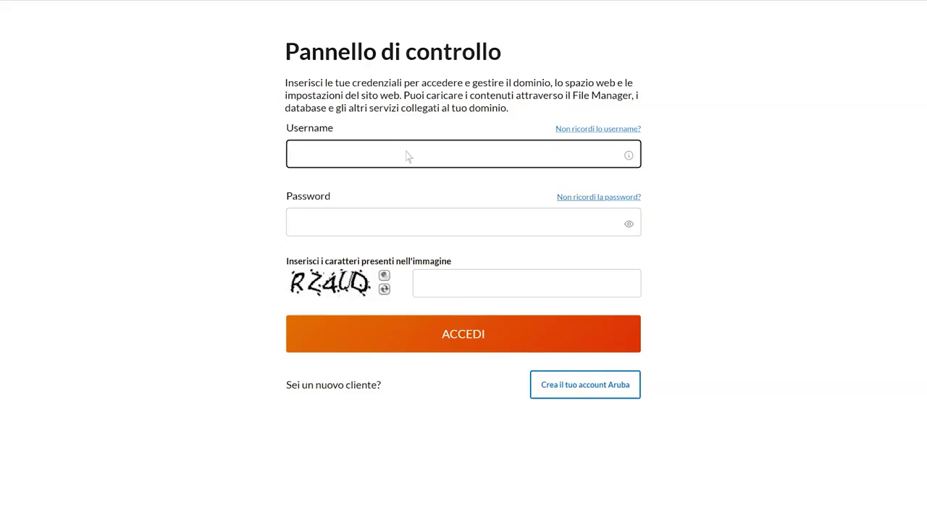
{"action": "left_click", "coordinate": [443, 226]}
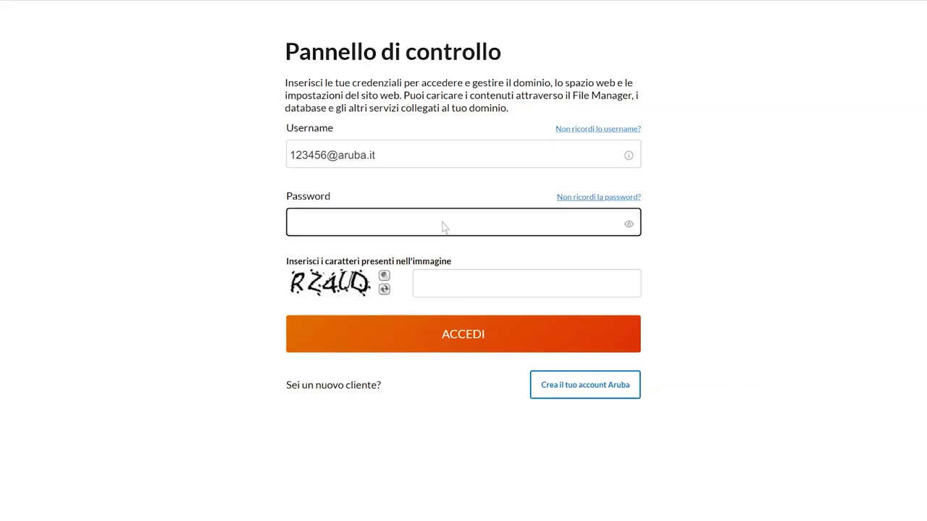
{"action": "type", "text": "••••••••••••••••"}
{"action": "left_click", "coordinate": [483, 283]}
{"action": "type", "text": "RZ4"}
{"action": "type", "text": "UQ"}
{"action": "left_click", "coordinate": [464, 335]}
- Choose sitoesempio.com as the domain to manage and proceed
{"action": "left_click", "coordinate": [439, 149]}
{"action": "type", "text": "sitoesempio.com"}
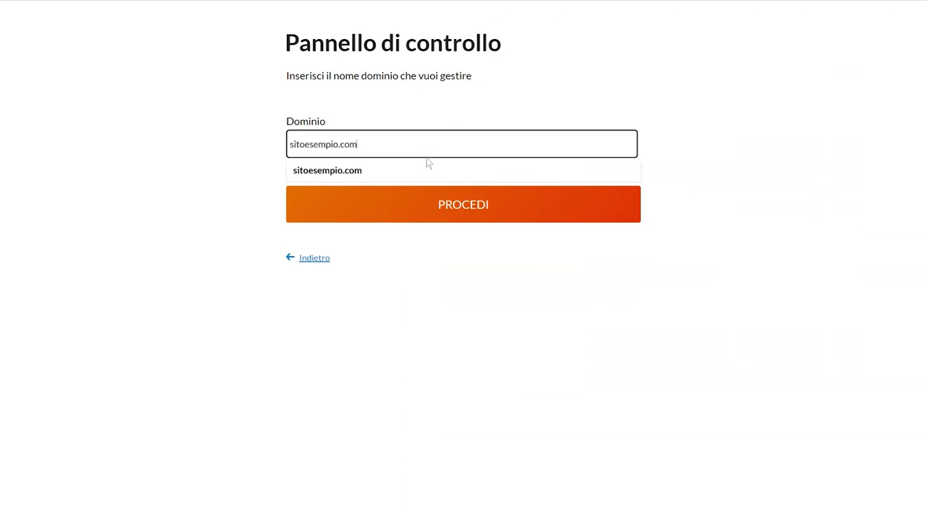
{"action": "left_click", "coordinate": [431, 174]}
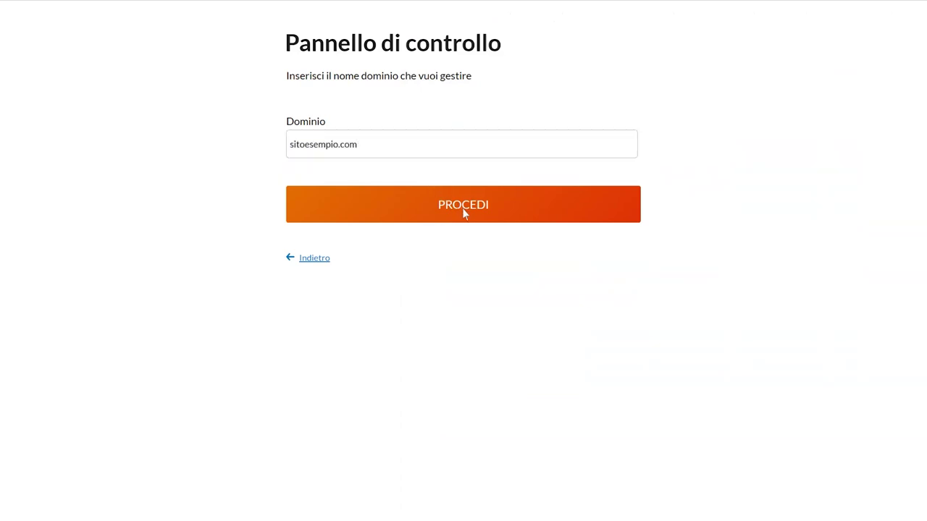
{"action": "left_click", "coordinate": [463, 208]}
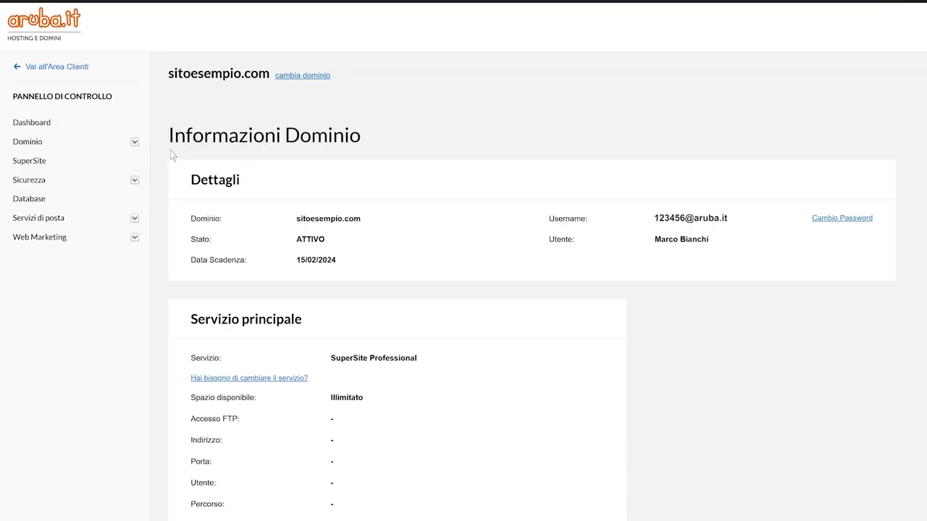
- From the Dominio section, open DNS management (Gestisci DNS) for the domain
{"action": "left_click", "coordinate": [134, 143]}
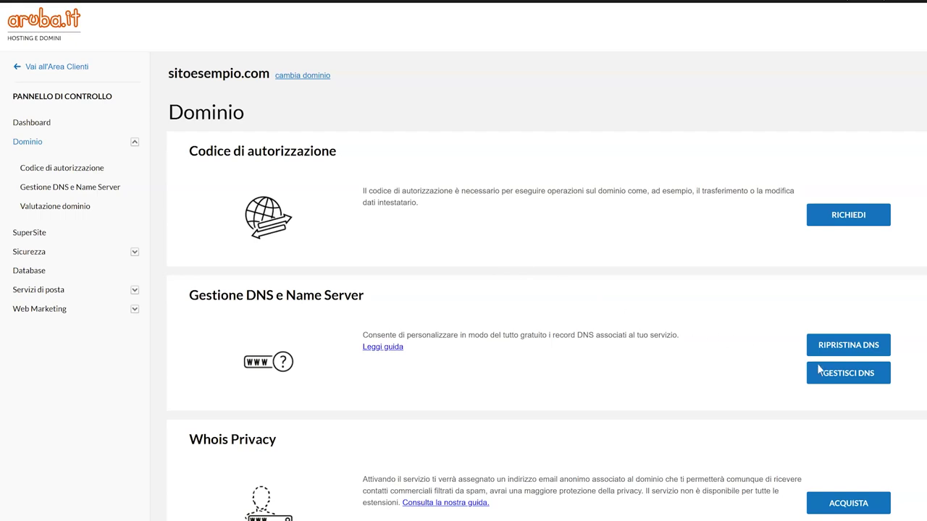
{"action": "left_click", "coordinate": [852, 376]}
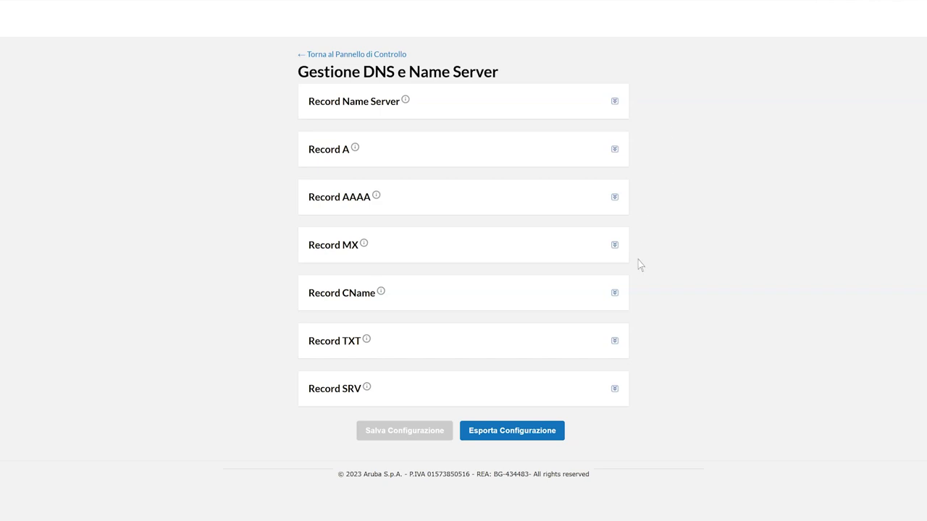
- Add a TXT record for host nomehost with SPF value v=spf1 include:aruba.it ~all and confirm
{"action": "left_click", "coordinate": [614, 342]}
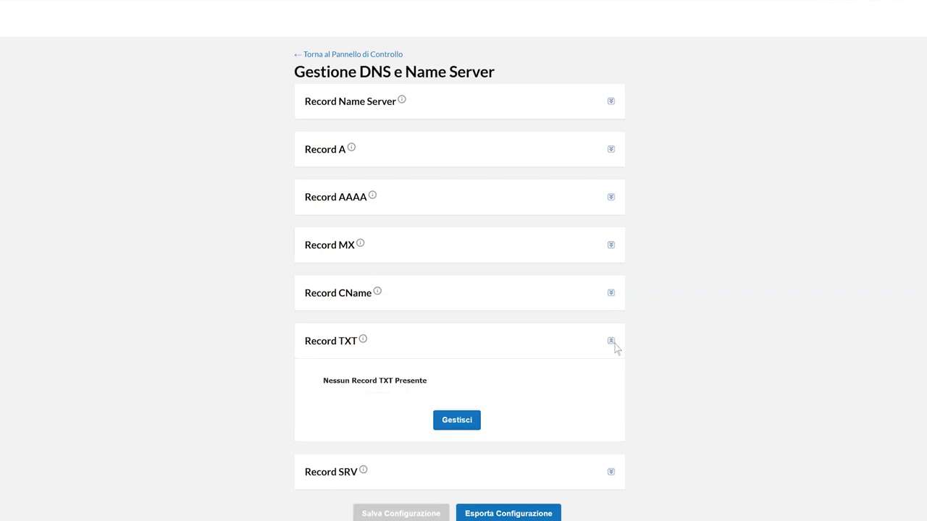
{"action": "left_click", "coordinate": [457, 423]}
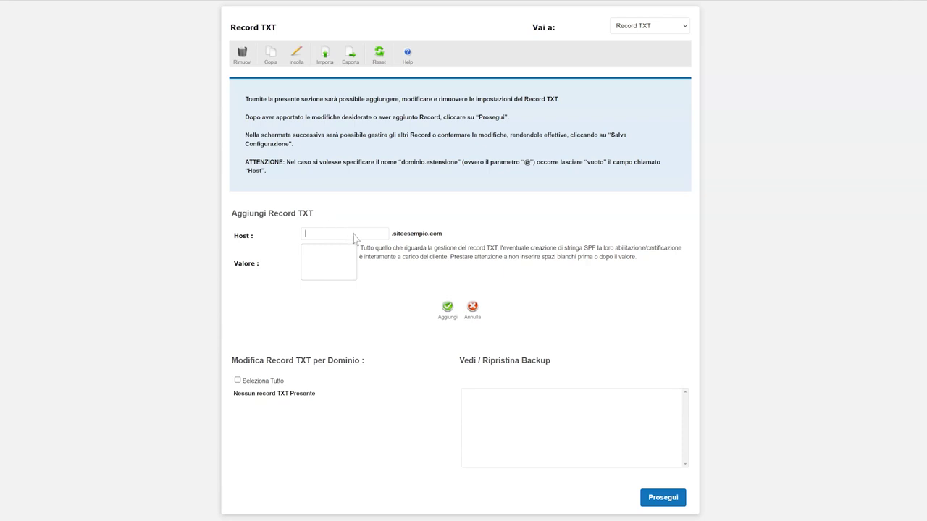
{"action": "type", "text": "nomehost"}
{"action": "left_click", "coordinate": [347, 275]}
{"action": "type", "text": "v=spf1 include:aruba.it ~all"}
{"action": "left_click", "coordinate": [448, 308]}
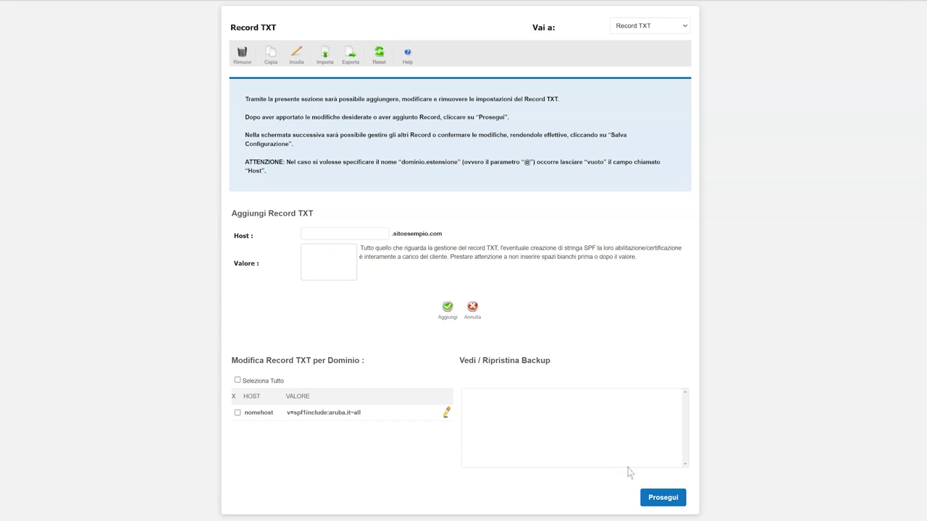
{"action": "left_click", "coordinate": [663, 500]}
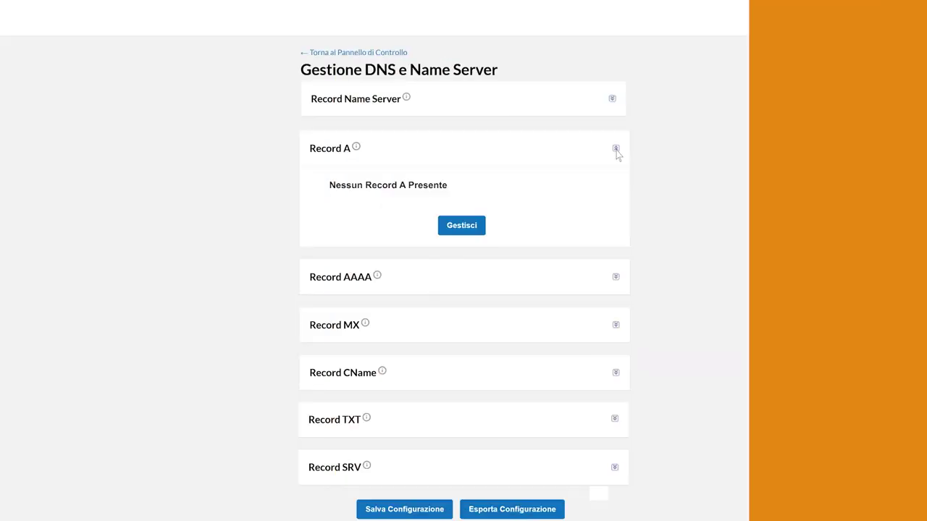
- Add an A record for host www pointing to 94.127.219.27 and confirm
{"action": "left_click", "coordinate": [462, 226]}
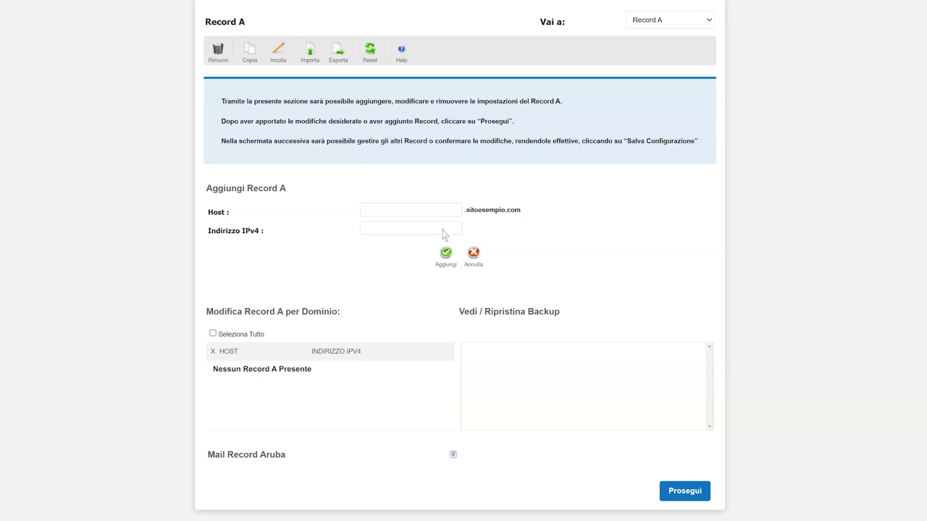
{"action": "left_click", "coordinate": [441, 229]}
{"action": "type", "text": "94.177.219.27"}
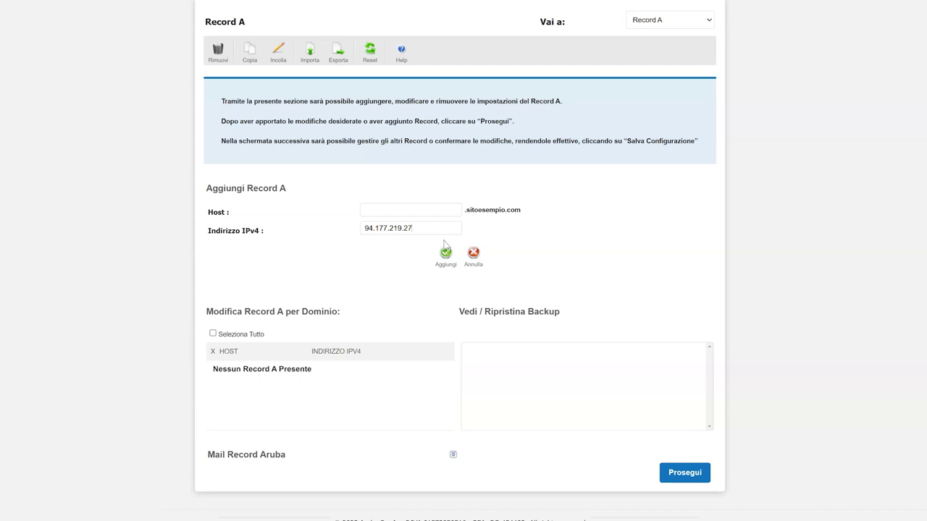
{"action": "left_click", "coordinate": [446, 254]}
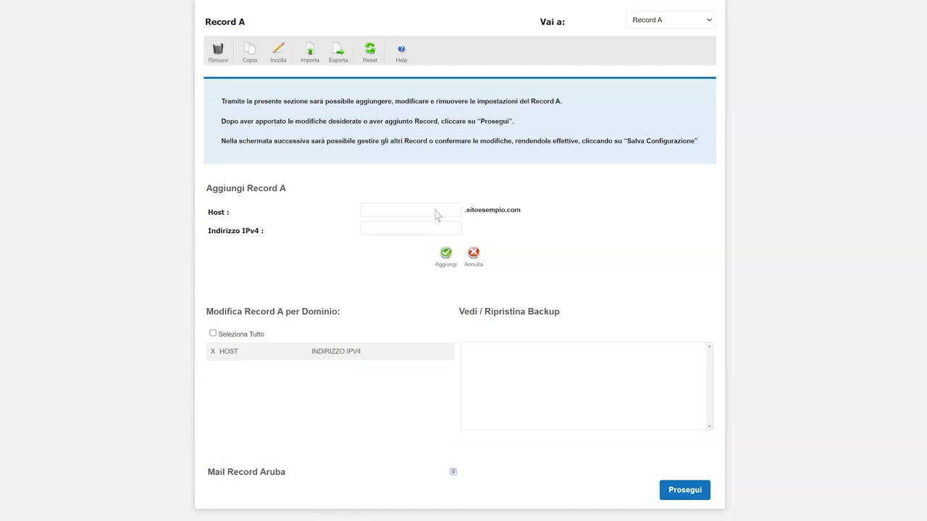
{"action": "type", "text": "www"}
{"action": "type", "text": "94.127.219.27"}
{"action": "left_click", "coordinate": [445, 253]}
{"action": "left_click", "coordinate": [684, 492]}
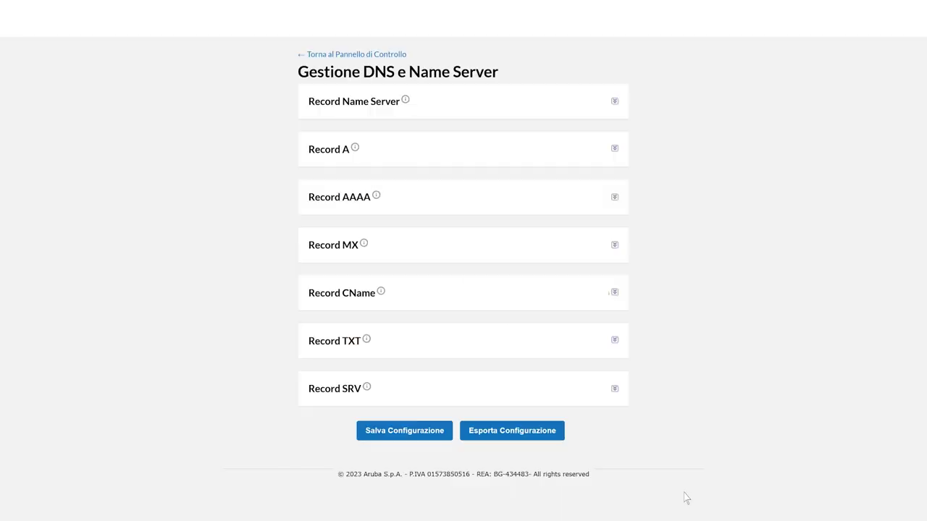
- Begin a CNAME entry 'wwwadmin.redirect.aruba.', then leave the form for the DNS overview
{"action": "left_click", "coordinate": [615, 294]}
{"action": "left_click", "coordinate": [460, 467]}
{"action": "left_click", "coordinate": [421, 294]}
{"action": "type", "text": "www"}
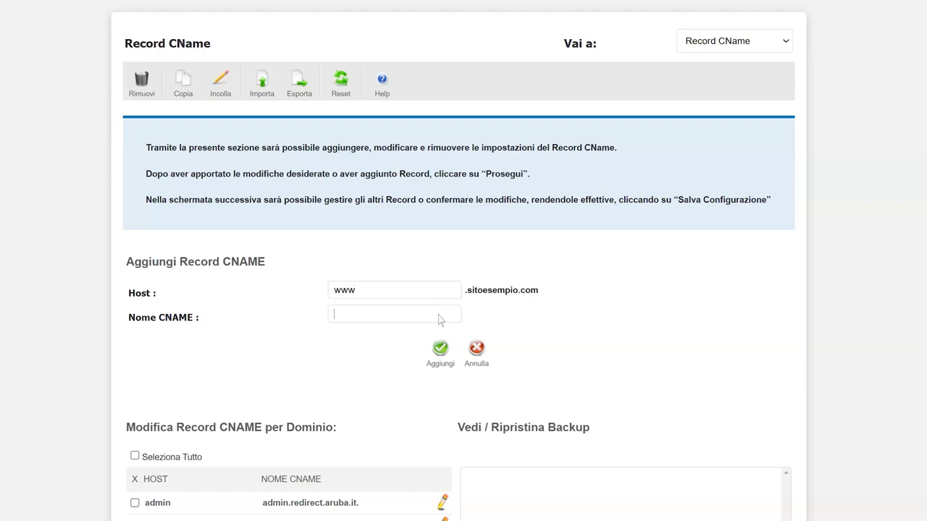
{"action": "type", "text": "admin.redire"}
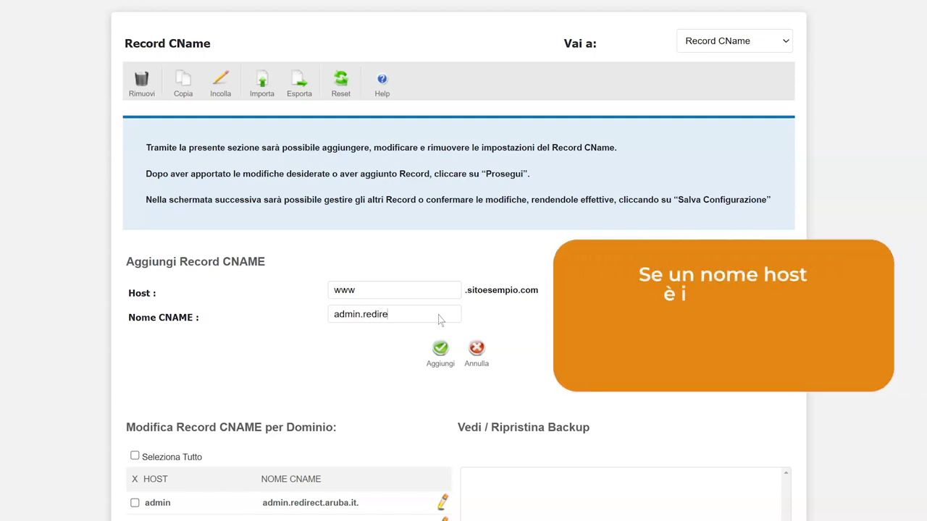
{"action": "type", "text": "ct.a"}
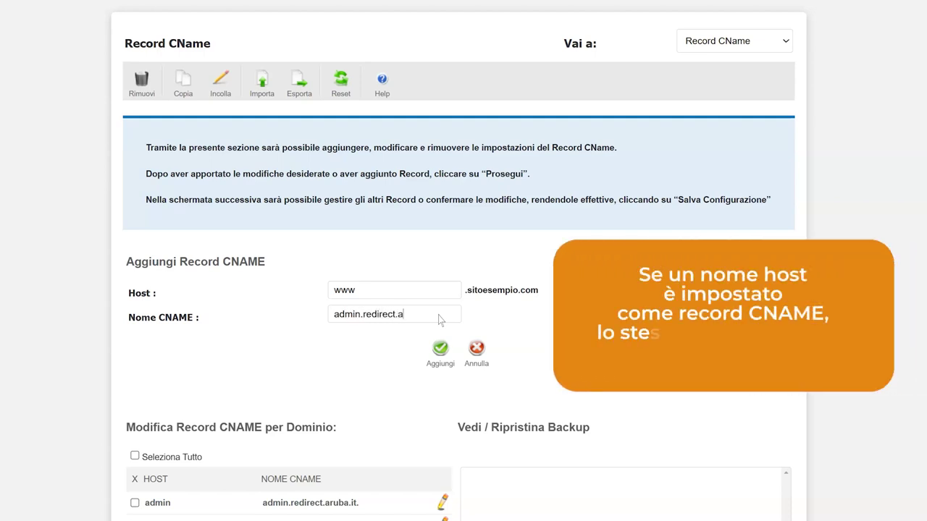
{"action": "type", "text": "ruba.it"}
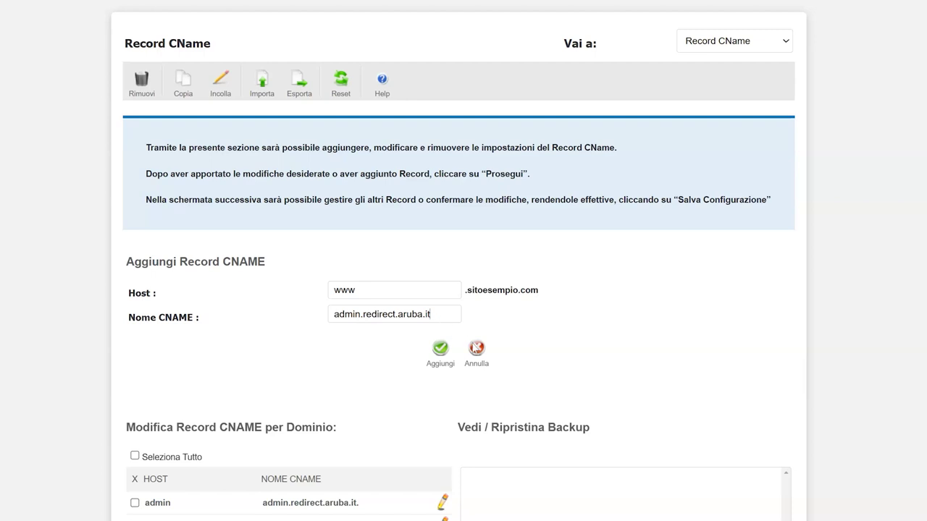
{"action": "left_click", "coordinate": [477, 350]}
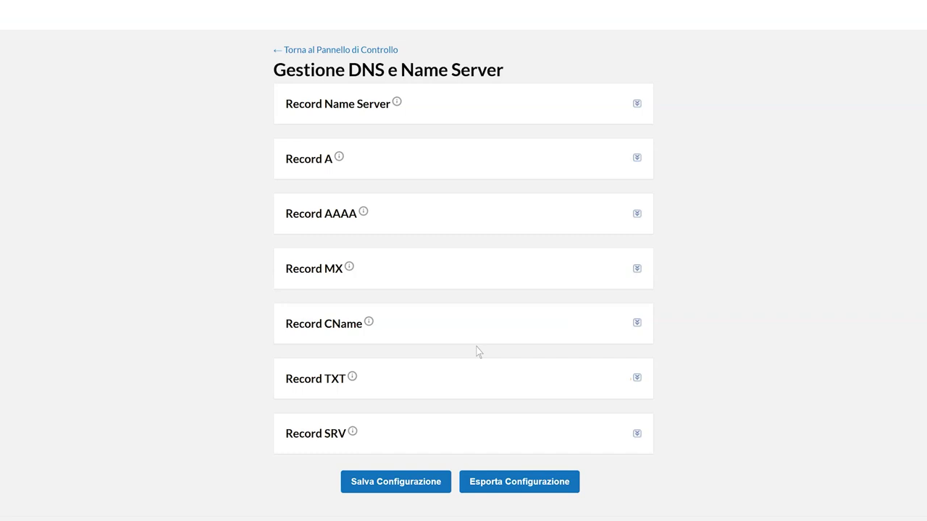
- Add A records for the bare domain (123.123.123.123) and www (94.127.219.27), then confirm
{"action": "left_click", "coordinate": [637, 160]}
{"action": "left_click", "coordinate": [460, 265]}
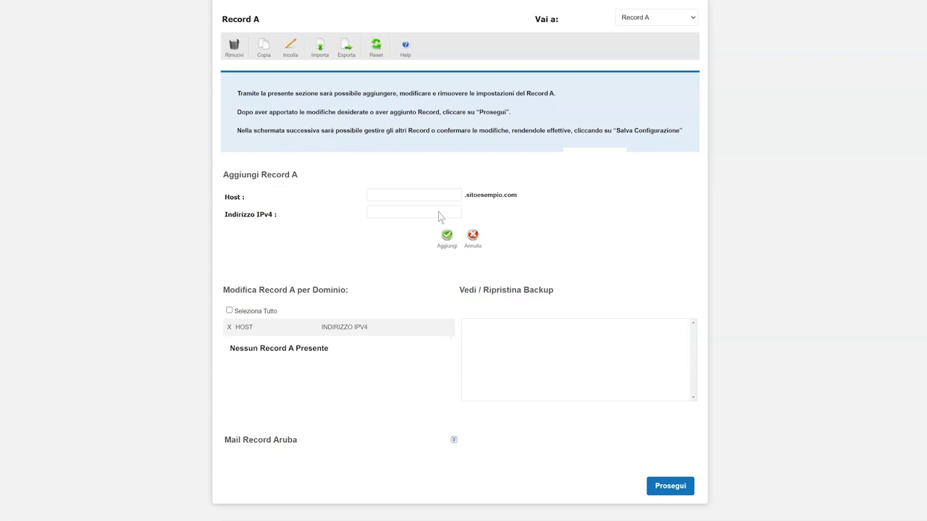
{"action": "type", "text": "123.123.123.123"}
{"action": "left_click", "coordinate": [448, 237]}
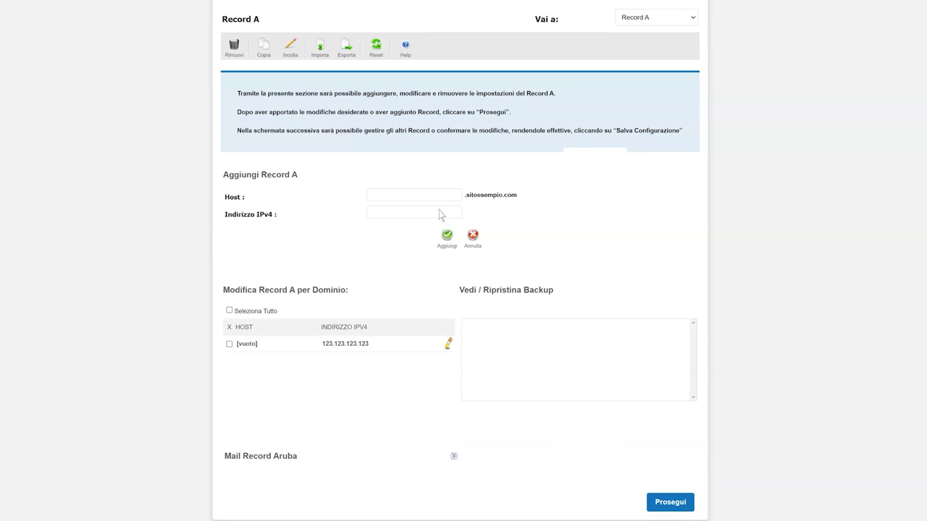
{"action": "left_click", "coordinate": [436, 200]}
{"action": "type", "text": "www"}
{"action": "left_click", "coordinate": [454, 219]}
{"action": "type", "text": "94.177.219.27"}
{"action": "left_click", "coordinate": [447, 238]}
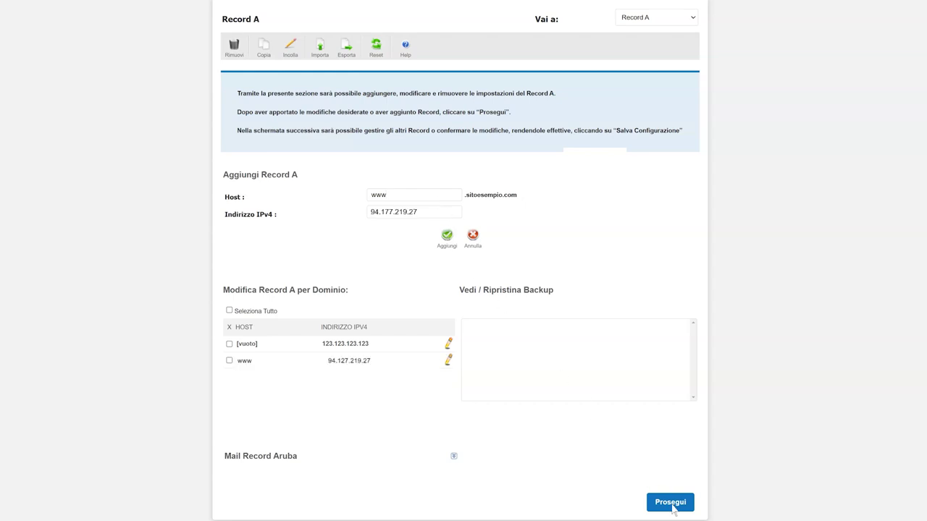
{"action": "left_click", "coordinate": [672, 505]}
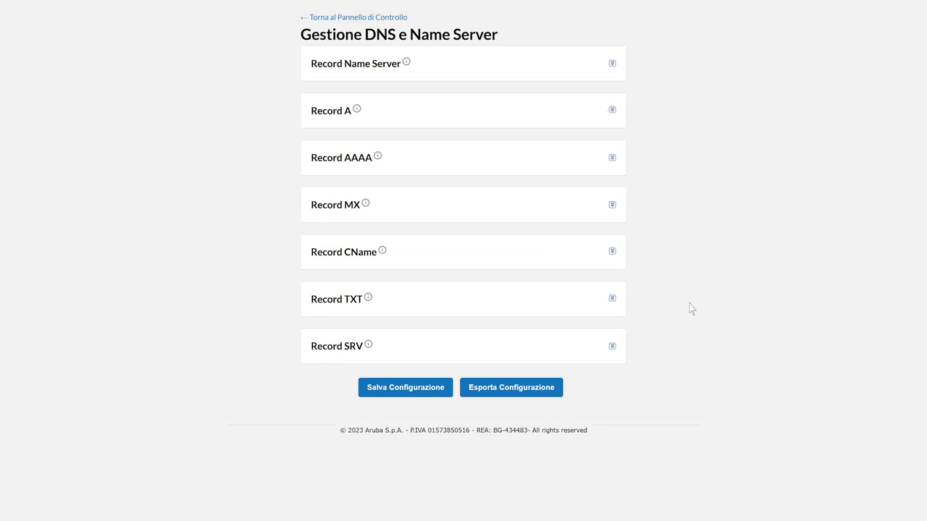
- Enter a CNAME record for host nomehost pointing to prova.nomedominio.xxx and add it
{"action": "left_click", "coordinate": [613, 252]}
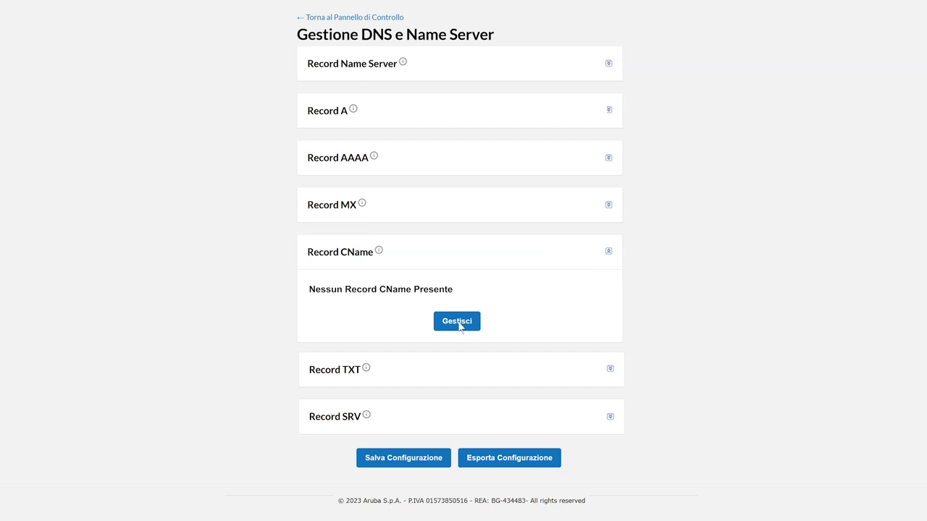
{"action": "left_click", "coordinate": [459, 326]}
{"action": "type", "text": "n"}
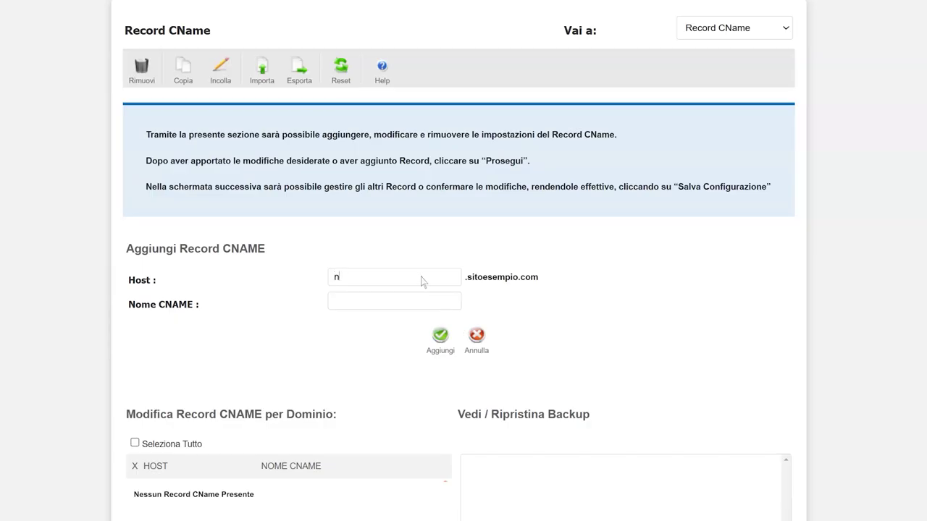
{"action": "type", "text": "omehost"}
{"action": "left_click", "coordinate": [446, 305]}
{"action": "type", "text": "pr"}
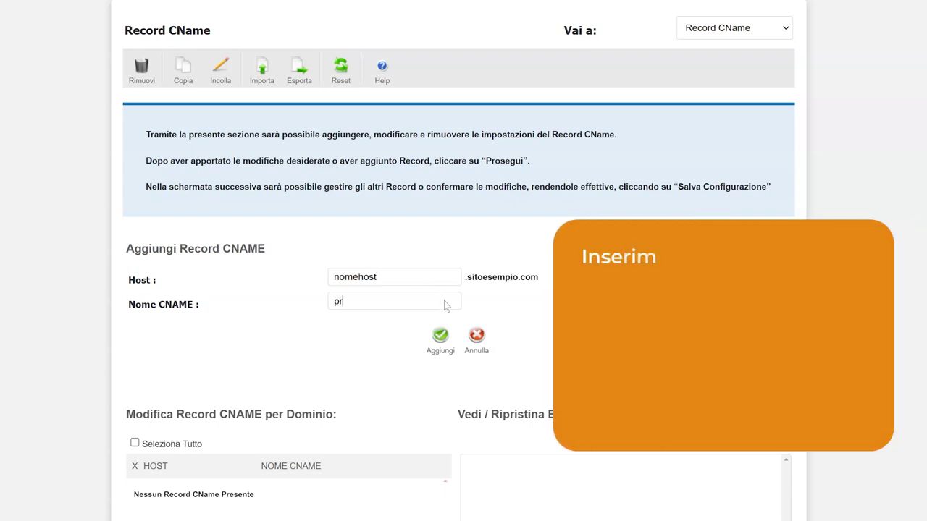
{"action": "type", "text": "ova."}
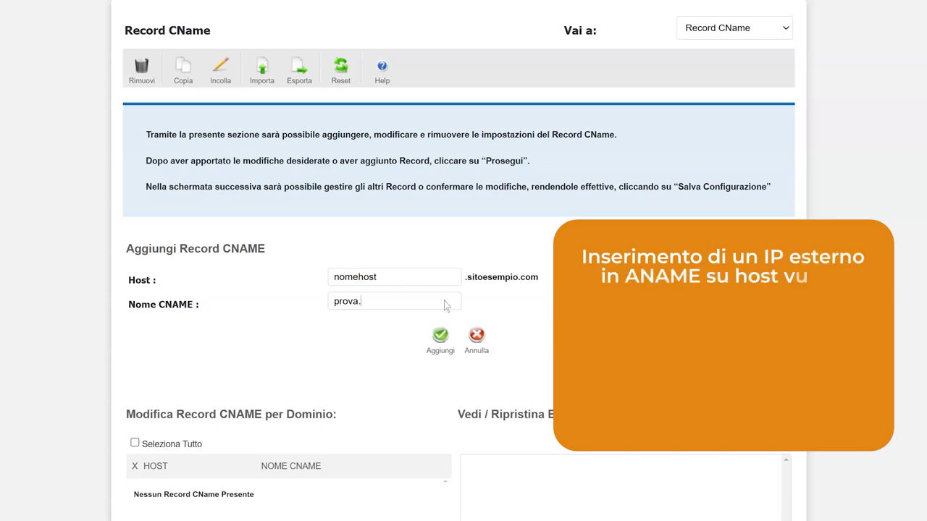
{"action": "type", "text": "nomedom"}
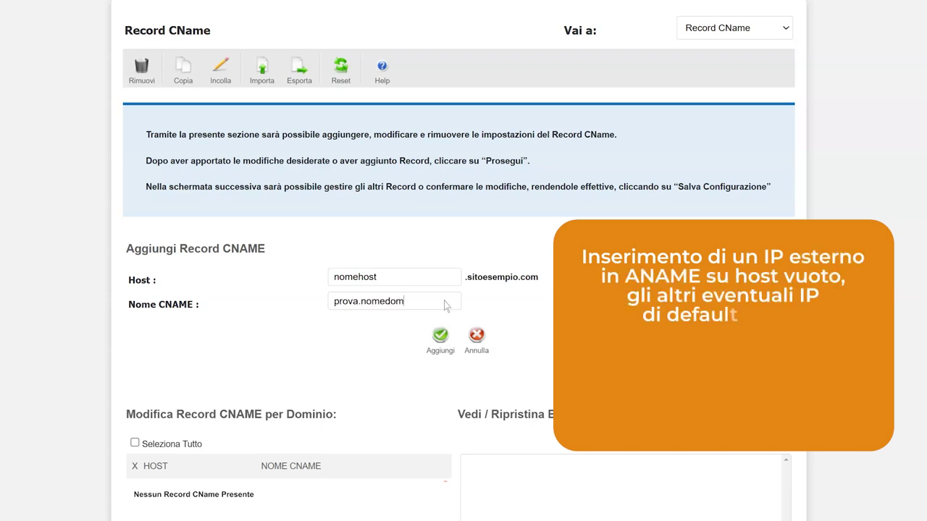
{"action": "type", "text": "inio."}
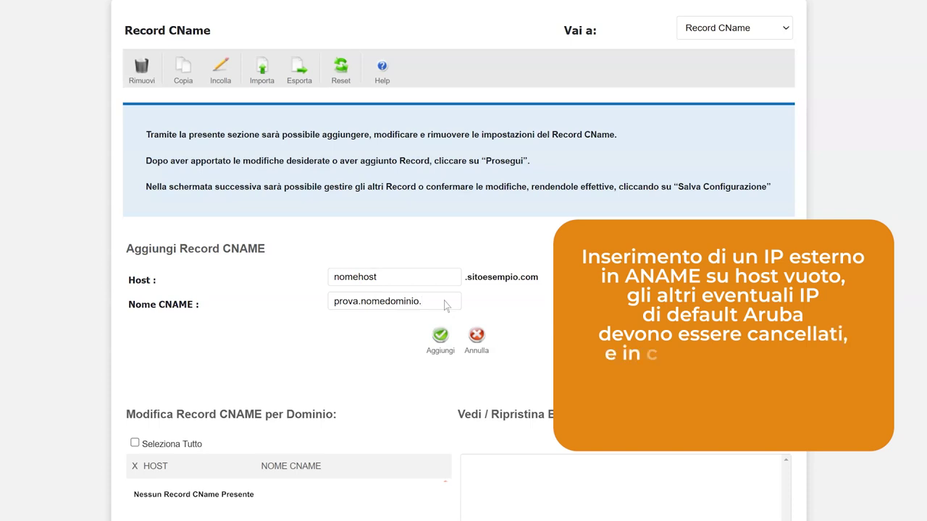
{"action": "type", "text": "xxx"}
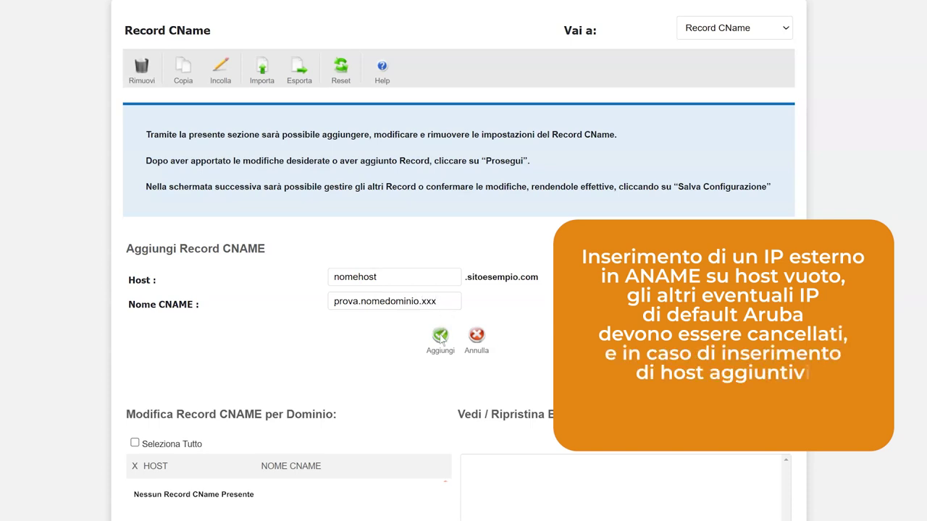
{"action": "left_click", "coordinate": [440, 337]}
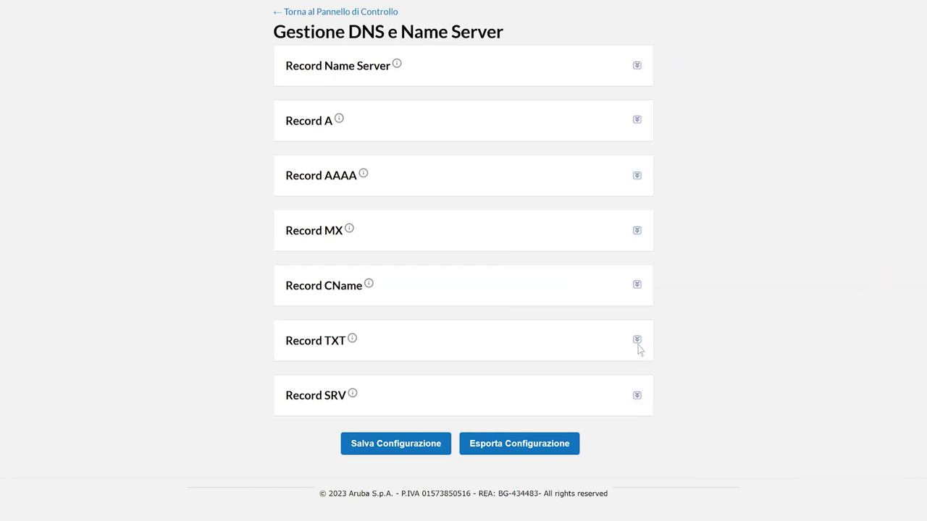
- Add the bare-domain TXT record v=spf1 include:aruba.it ~all and confirm the changes
{"action": "left_click", "coordinate": [637, 341]}
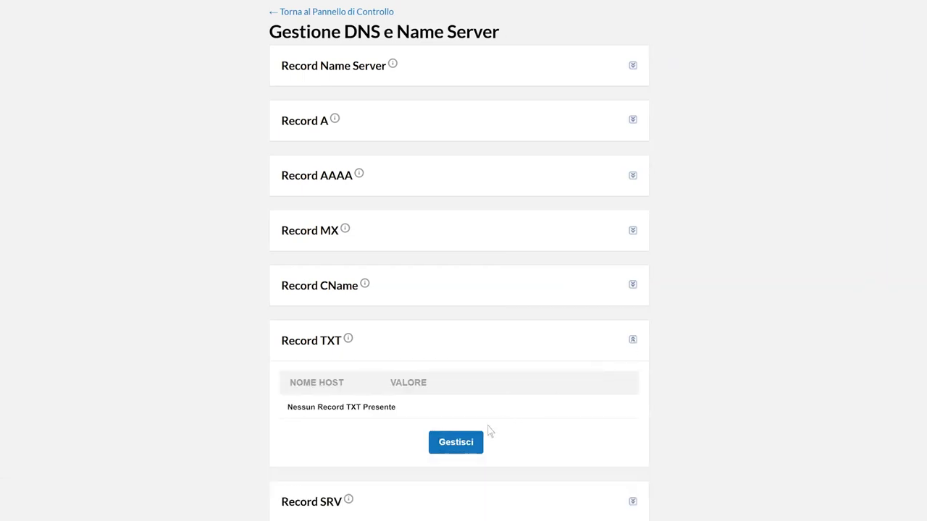
{"action": "left_click", "coordinate": [457, 443]}
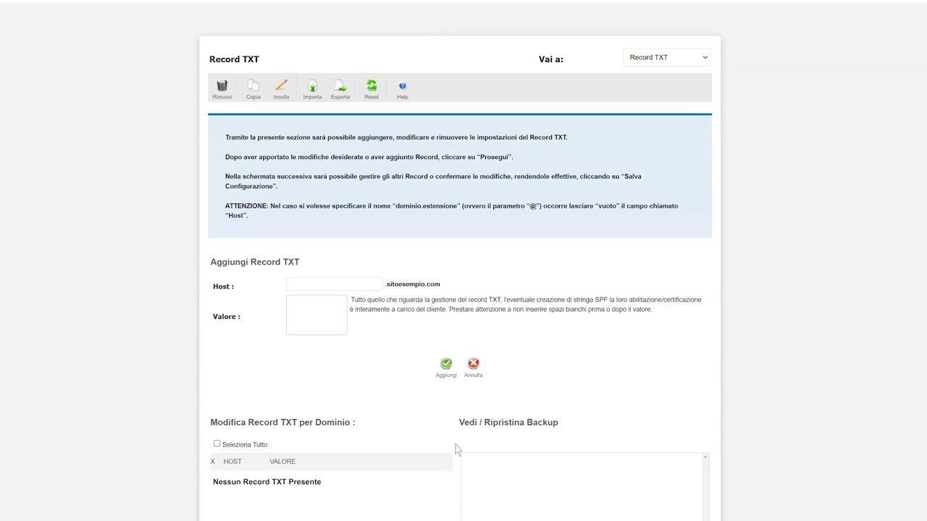
{"action": "scroll", "coordinate": [455, 449], "scroll_direction": "down", "scroll_amount": 2}
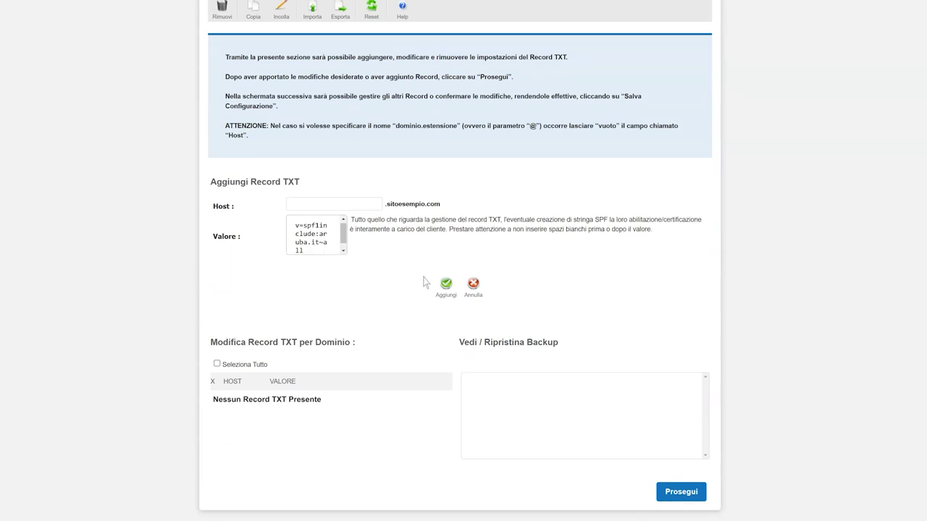
{"action": "left_click", "coordinate": [446, 284]}
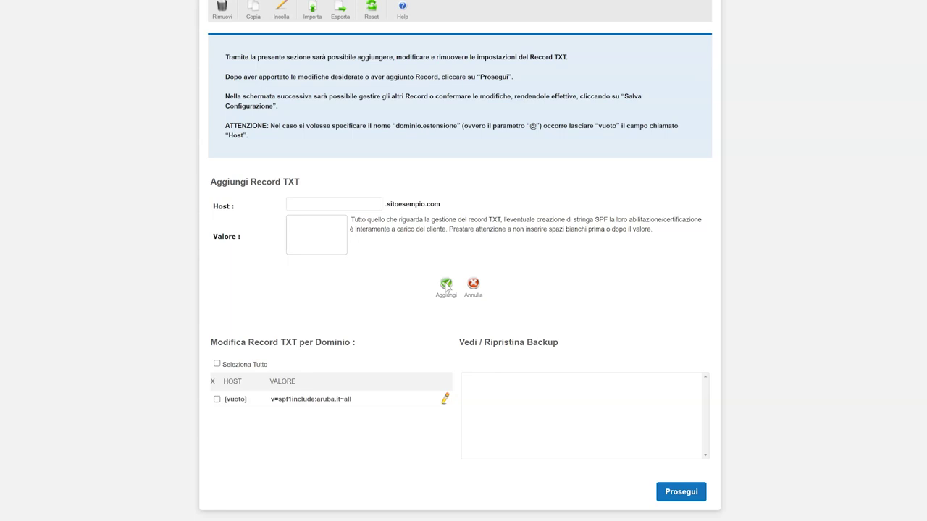
{"action": "left_click", "coordinate": [681, 494]}
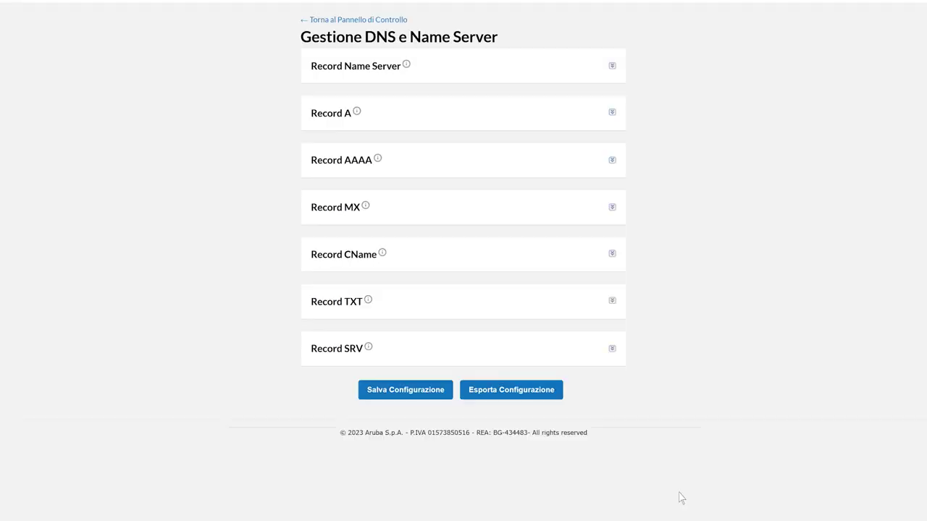